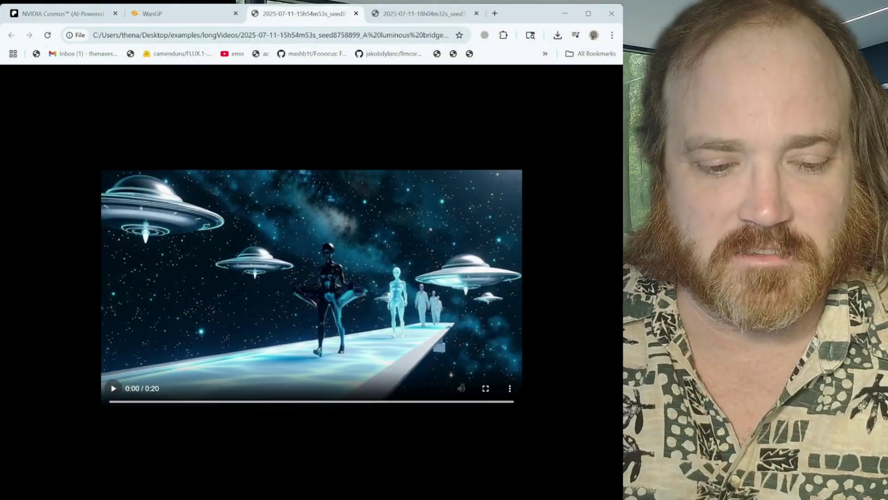
Step: Play the spaceship runway clip, then switch to the mouse-in-hallway video tab
click(182, 366)
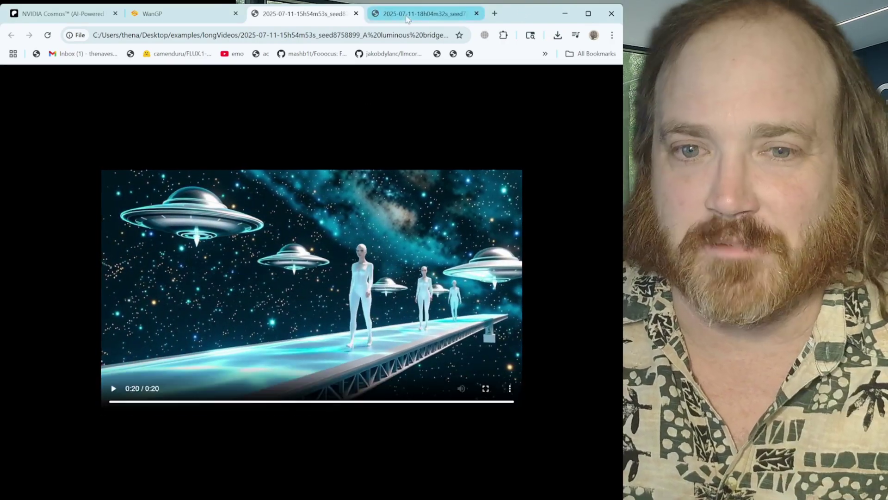
click(408, 18)
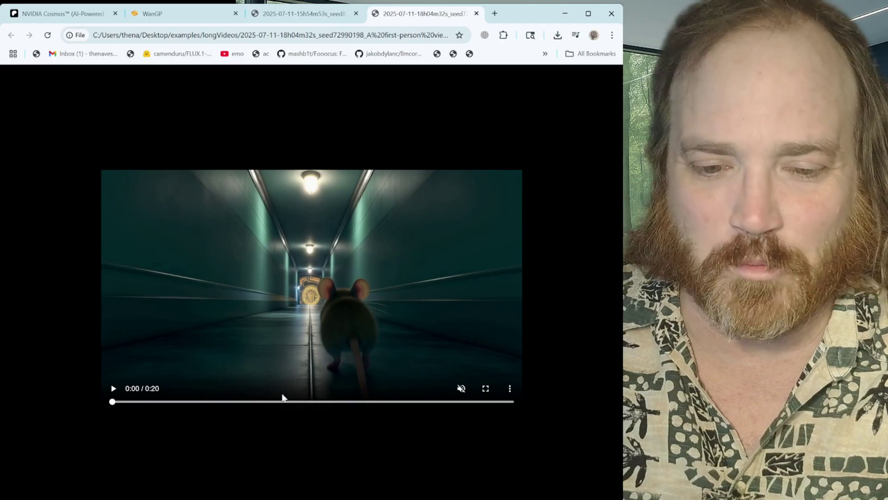
Step: Play the 20-second mouse-in-hallway video through to its 0:20 end
click(111, 391)
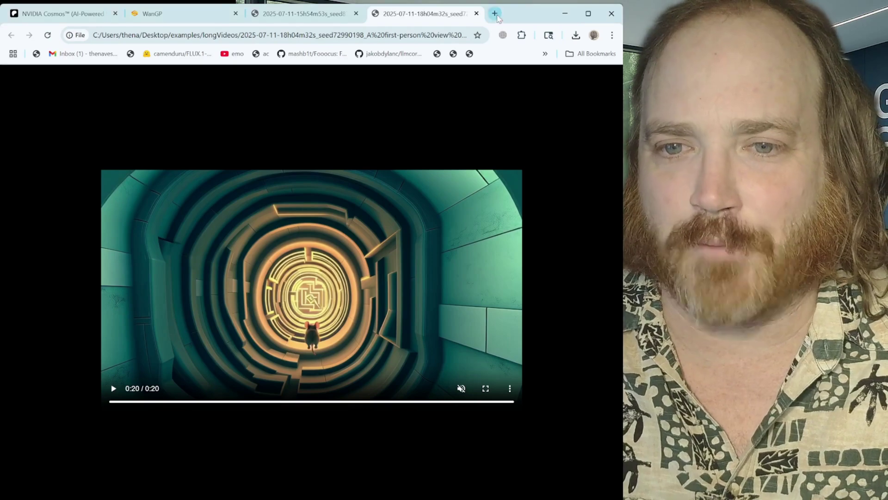
Step: In a new tab, load wan2gp.getgoingfast.pro and scroll through the Wan2GP Patreon post
click(495, 14)
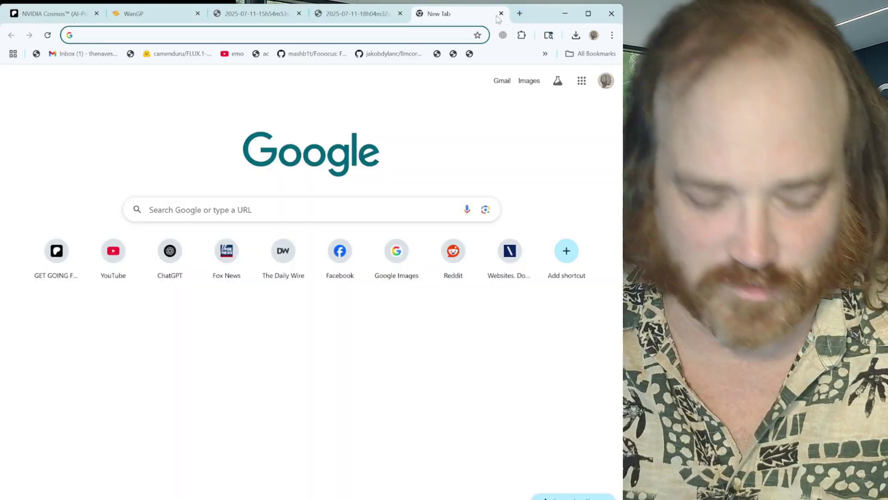
text(wan2gp)
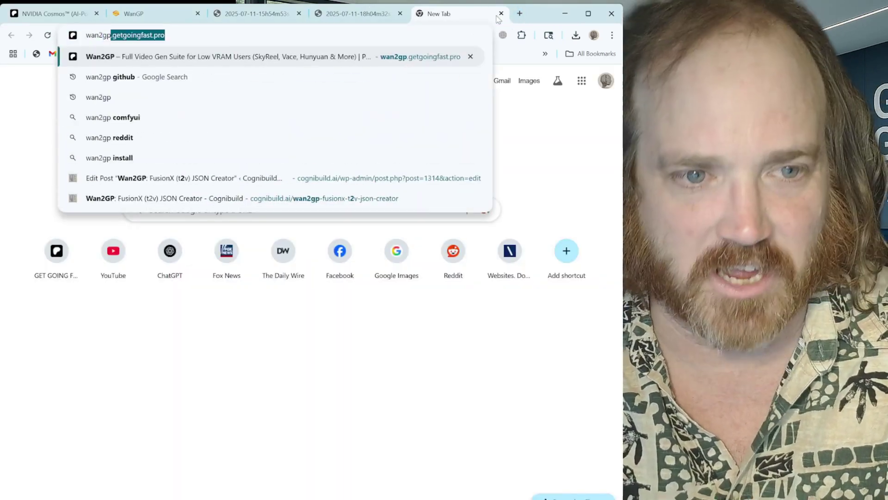
text(.)
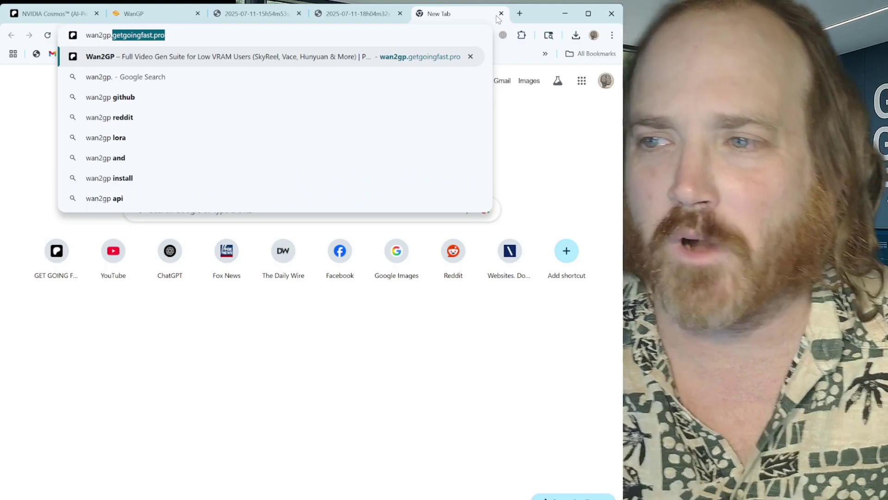
text(getgoing)
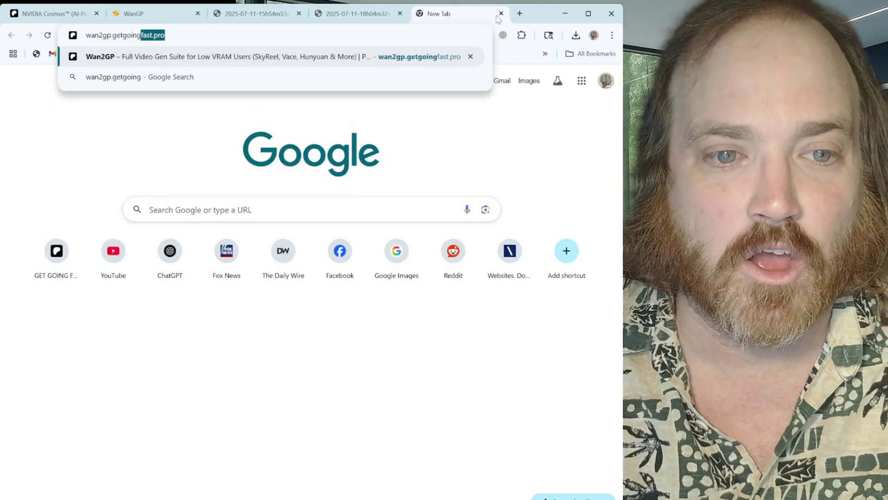
text(fast.pr)
key(Return)
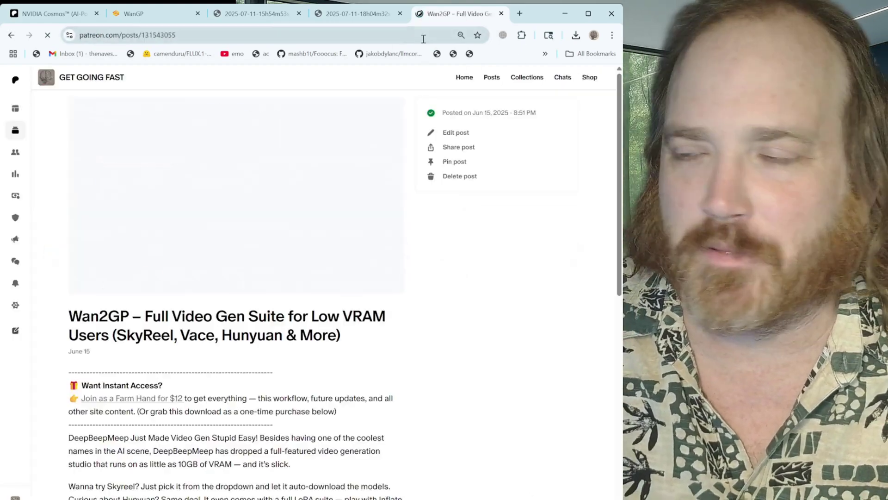
scroll(393, 173, down, 2)
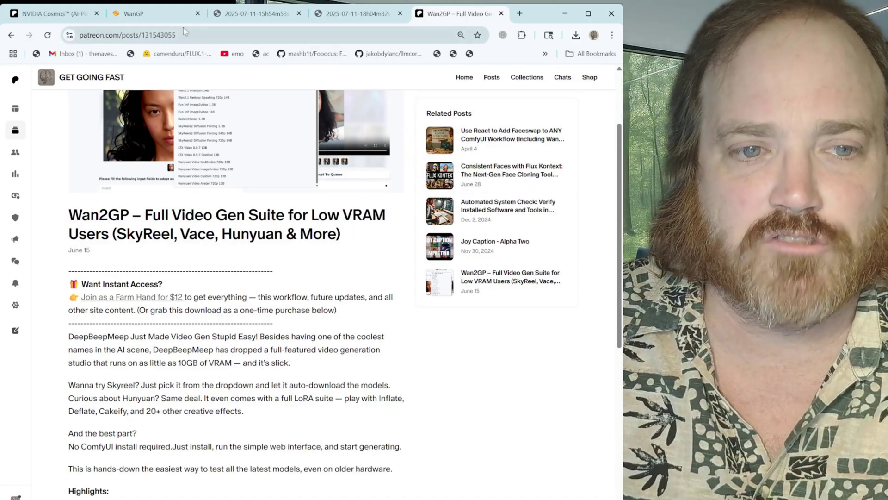
Step: Return to WanGP and browse the model dropdown list for Vace FusioniX 14B
click(152, 15)
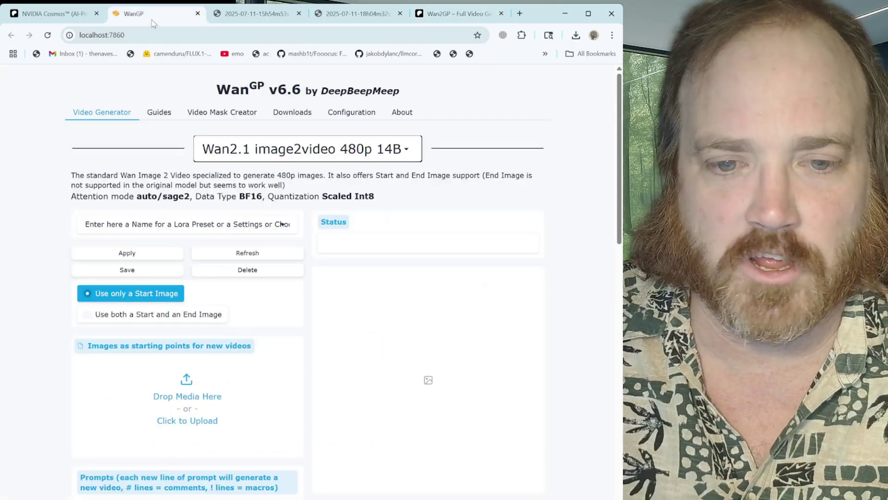
click(410, 150)
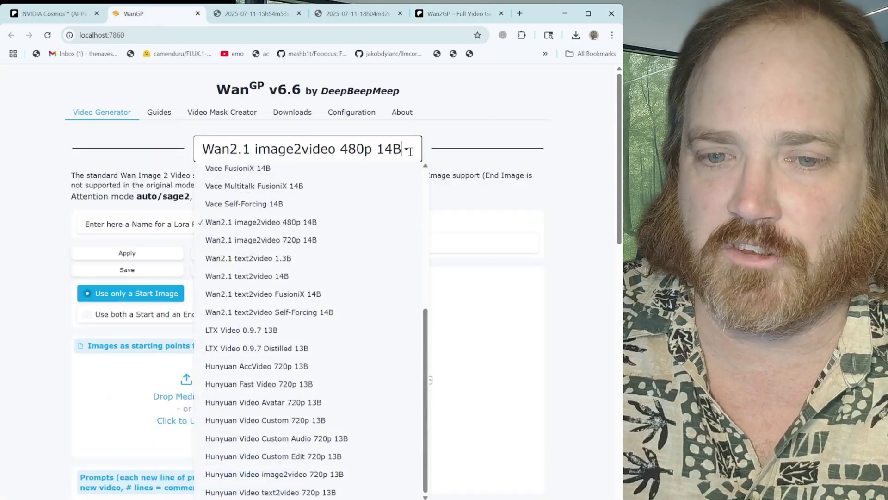
scroll(373, 284, down, 5)
scroll(389, 341, up, 4)
drag(425, 246, 425, 140)
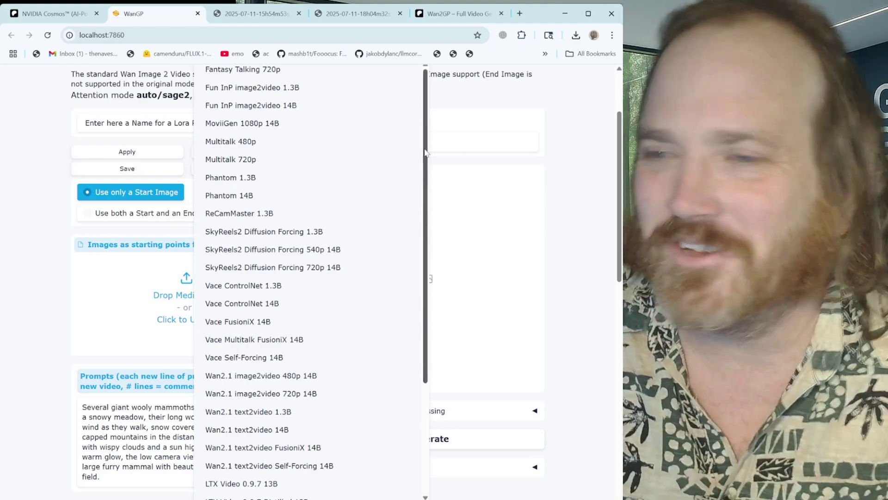
drag(426, 152, 422, 273)
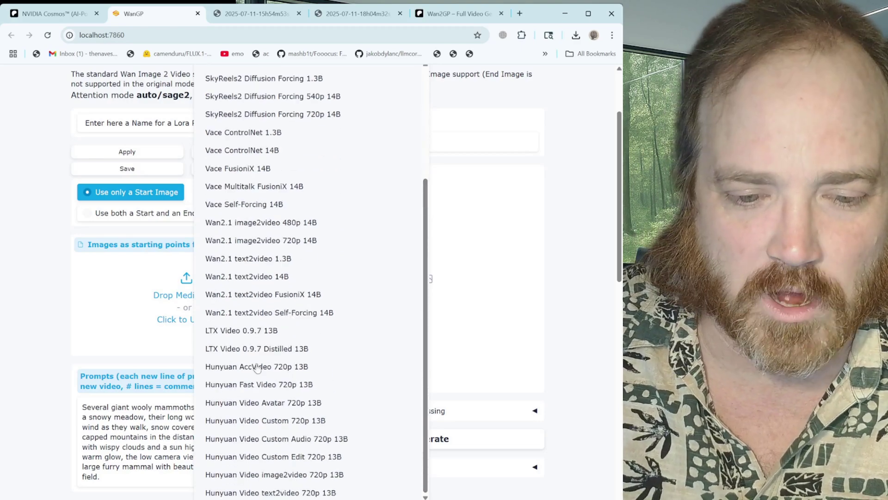
scroll(250, 311, up, 2)
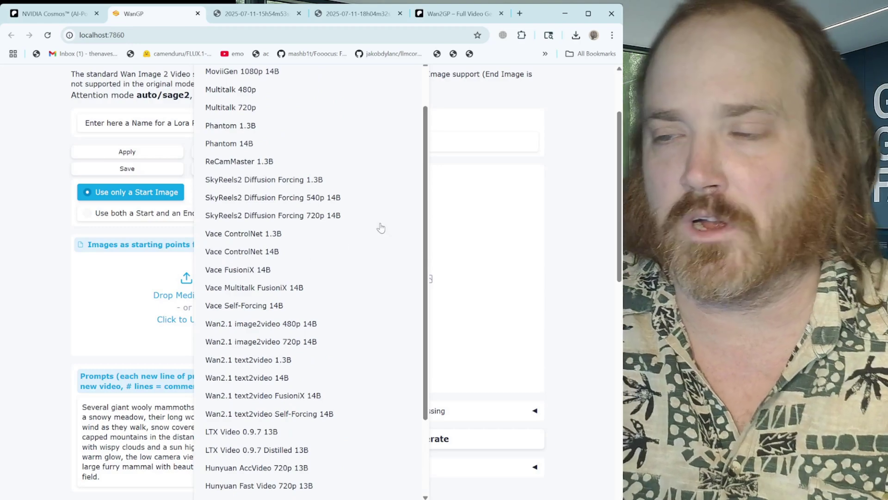
drag(420, 188, 428, 139)
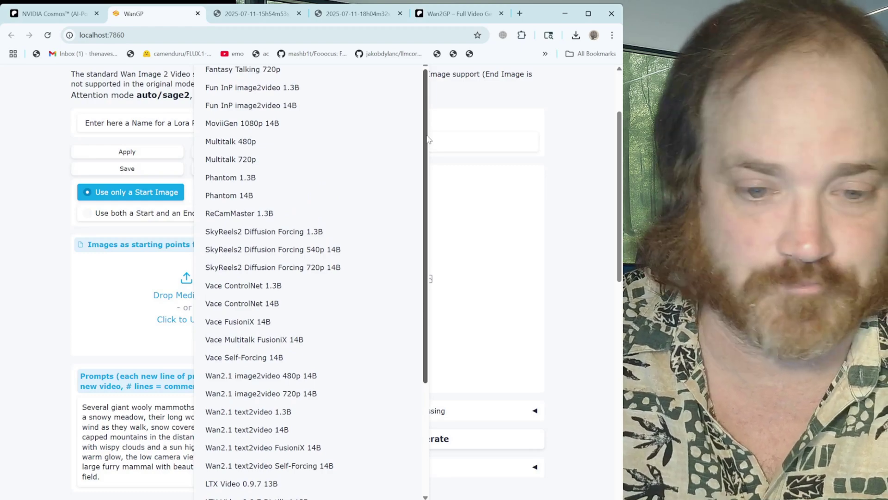
scroll(280, 150, up, 2)
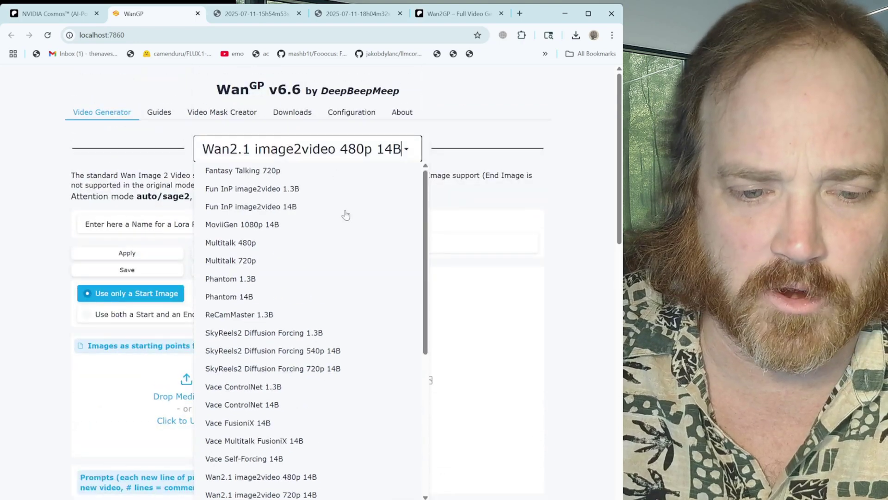
scroll(298, 296, down, 2)
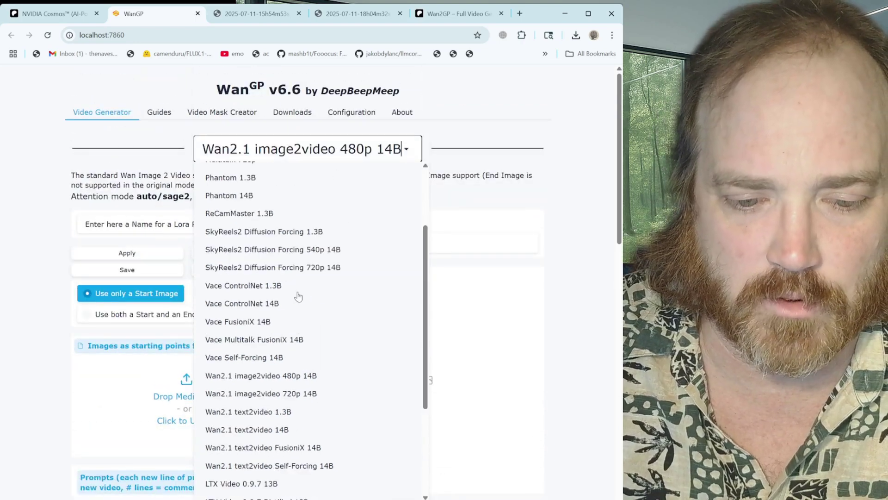
click(246, 325)
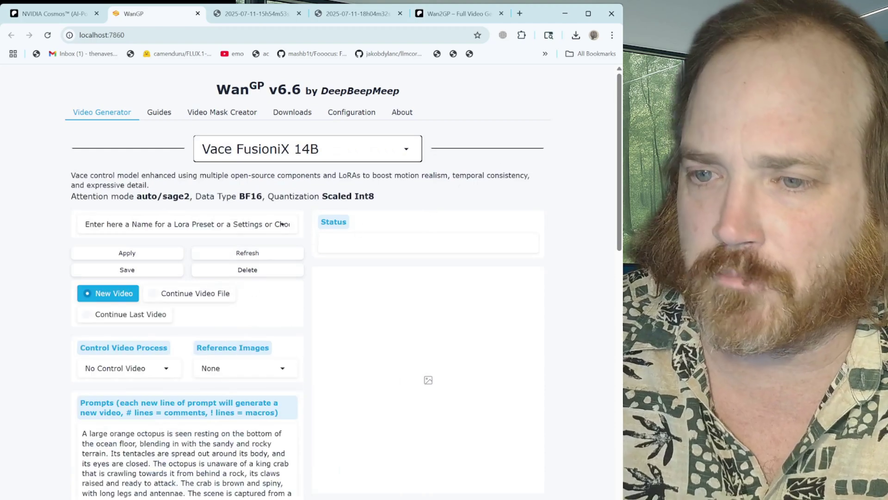
drag(619, 134, 619, 174)
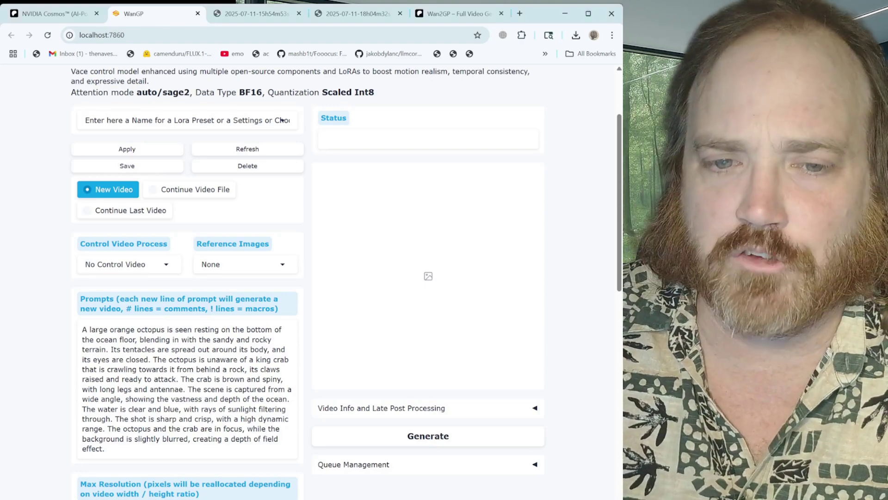
scroll(389, 253, up, 3)
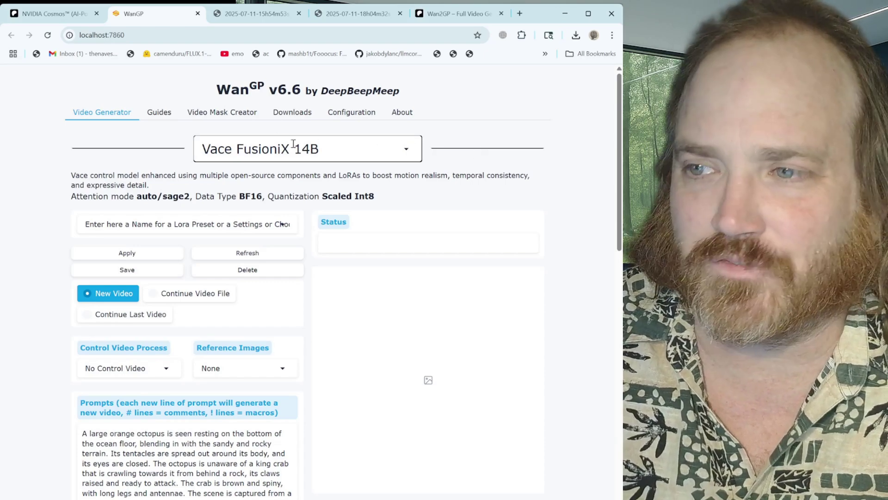
scroll(172, 266, down, 3)
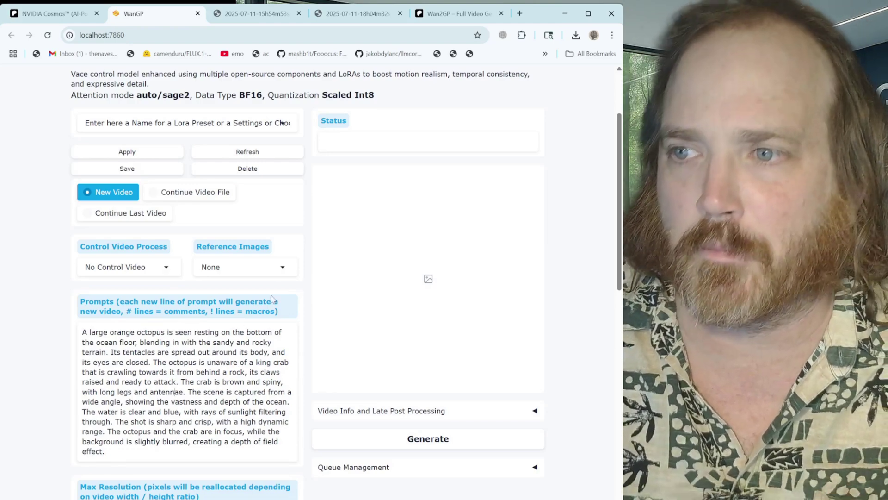
Step: Highlight the 16 frames-per-second note, then reveal the extra advanced settings tabs
scroll(279, 288, down, 6)
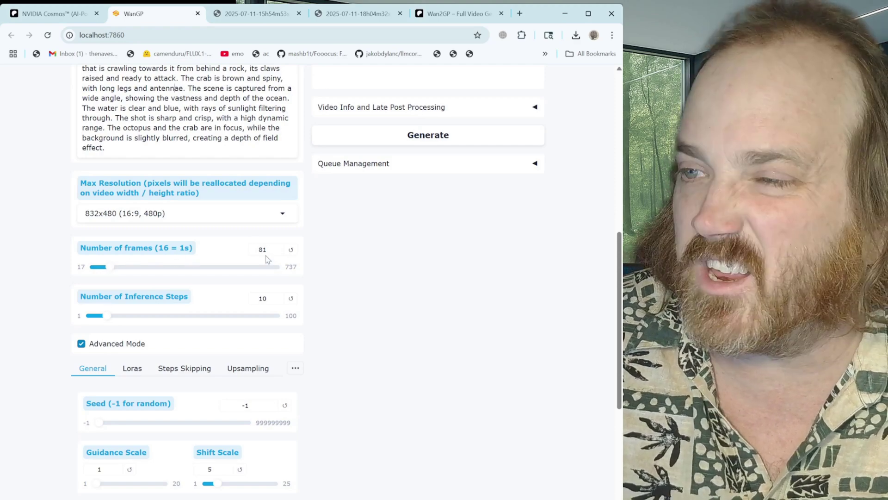
double_click(164, 248)
click(185, 256)
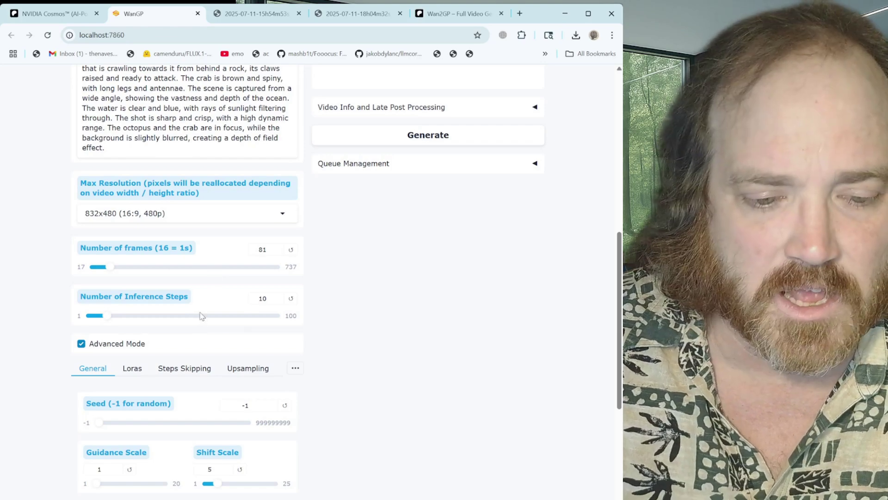
scroll(208, 296, down, 2)
click(296, 269)
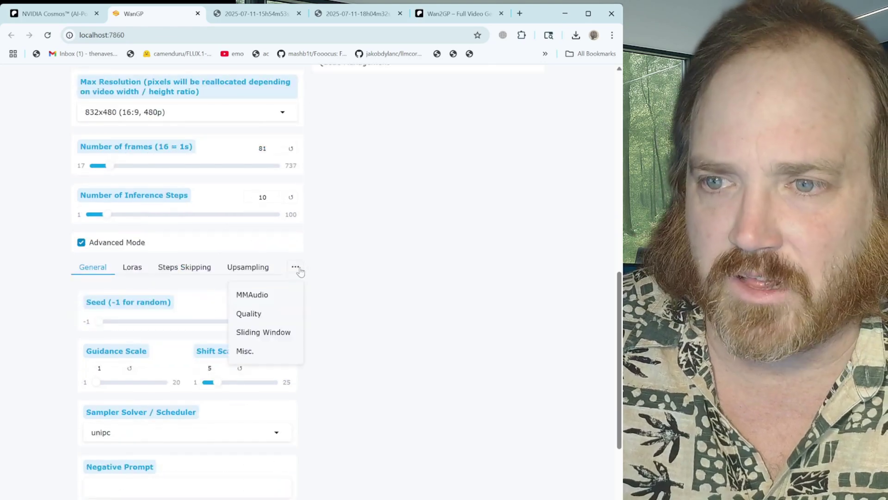
Step: Show the Sliding Window tab (size 129, overlap 5) and highlight its explanation text
click(263, 333)
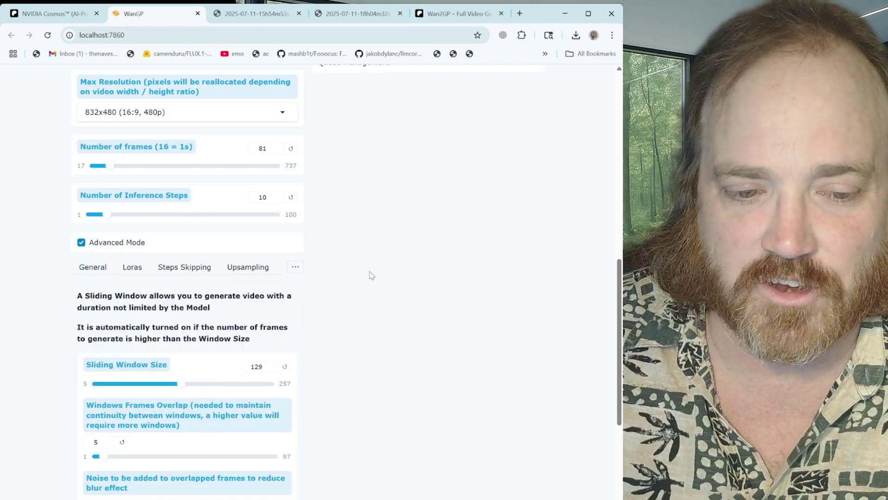
scroll(372, 276, down, 2)
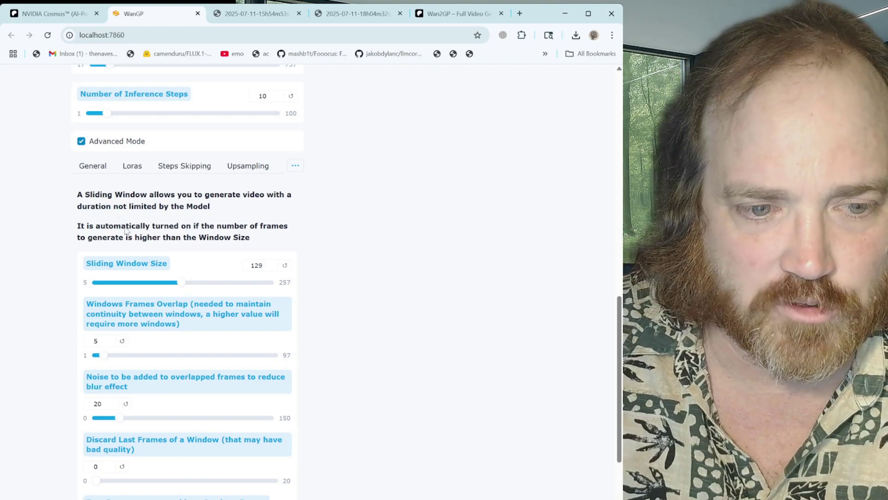
drag(159, 196, 289, 196)
drag(88, 206, 217, 211)
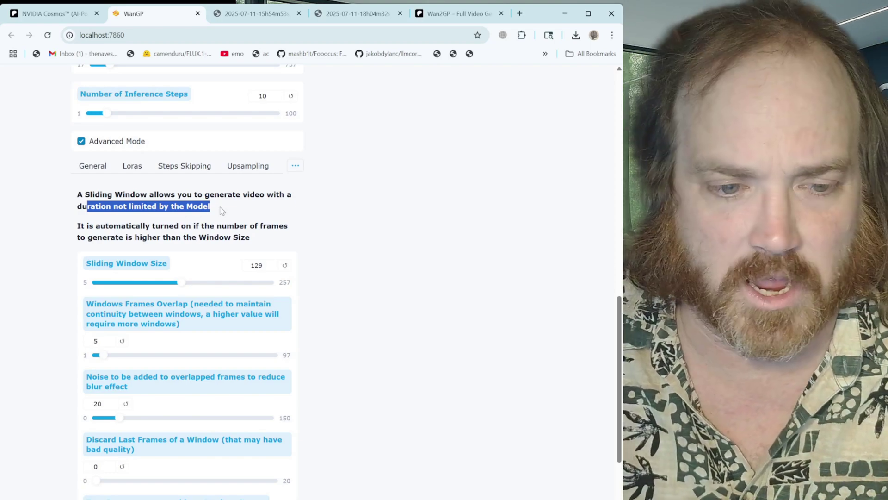
drag(161, 226, 227, 226)
drag(142, 238, 234, 237)
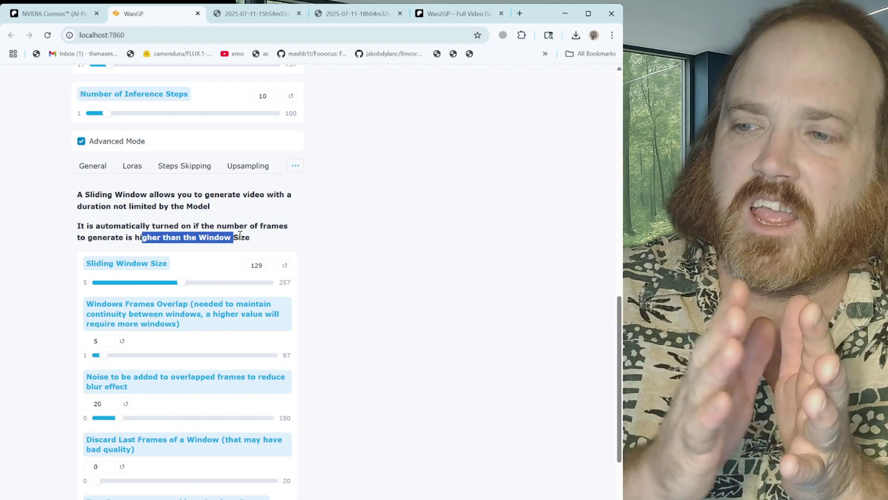
scroll(240, 236, up, 2)
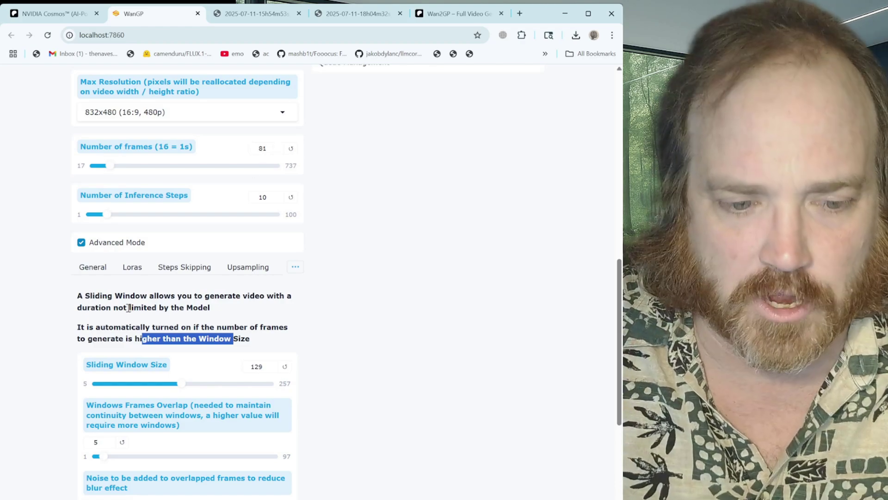
click(316, 329)
drag(199, 338, 263, 344)
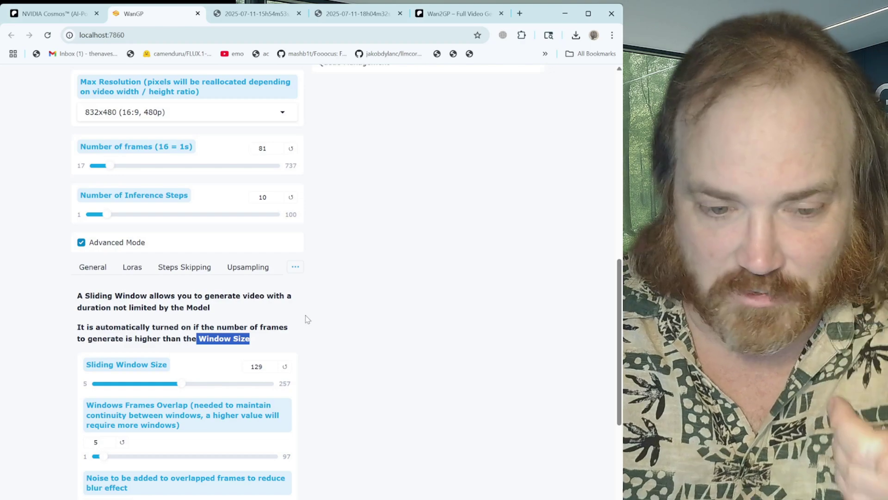
scroll(306, 315, down, 2)
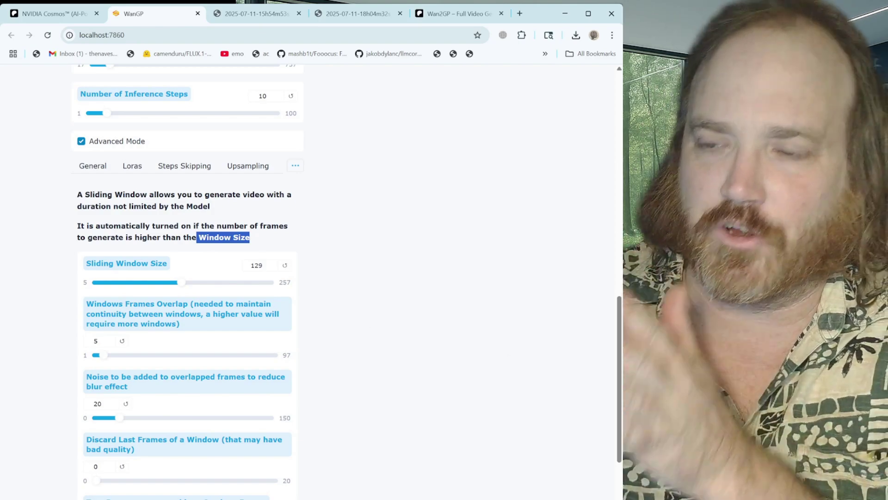
key(alt+Tab)
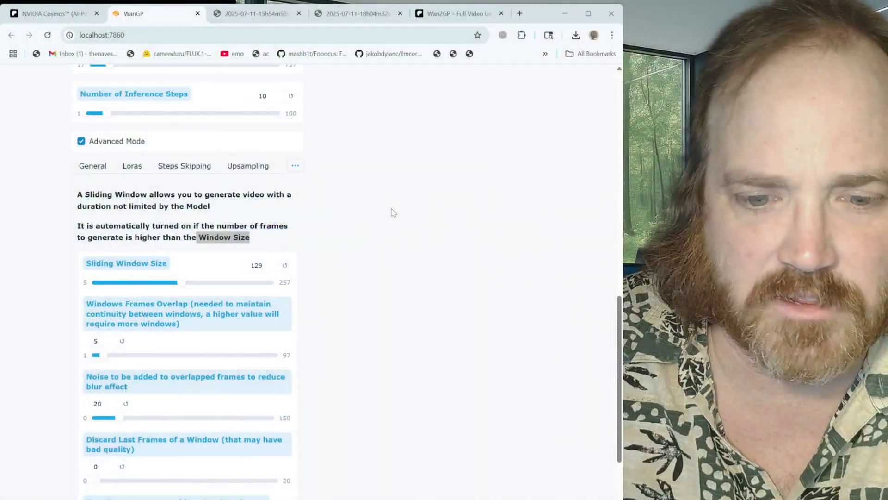
click(392, 213)
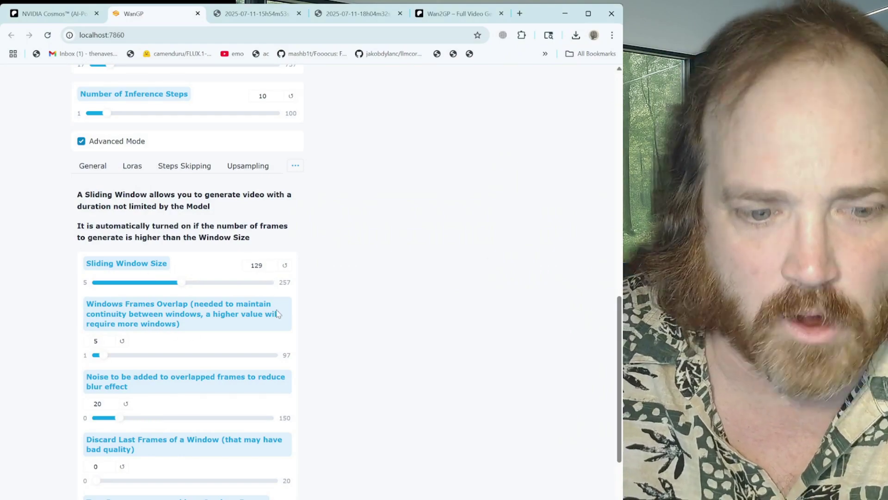
double_click(156, 304)
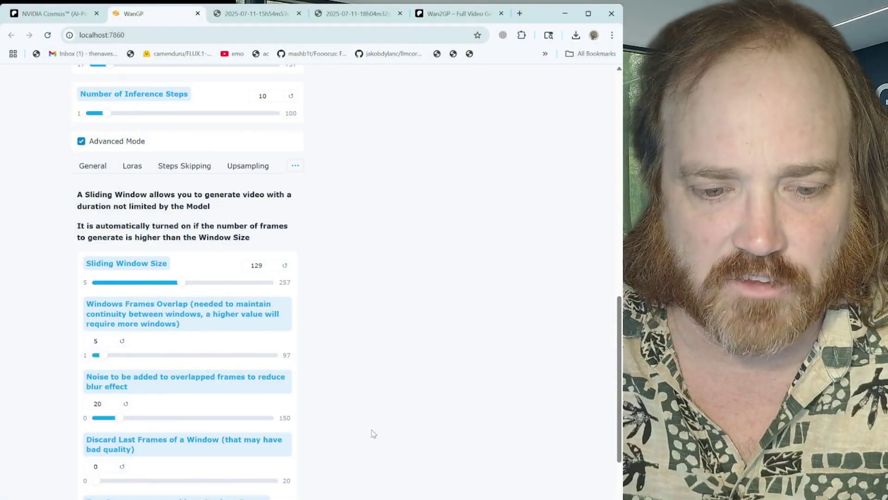
scroll(288, 399, down, 2)
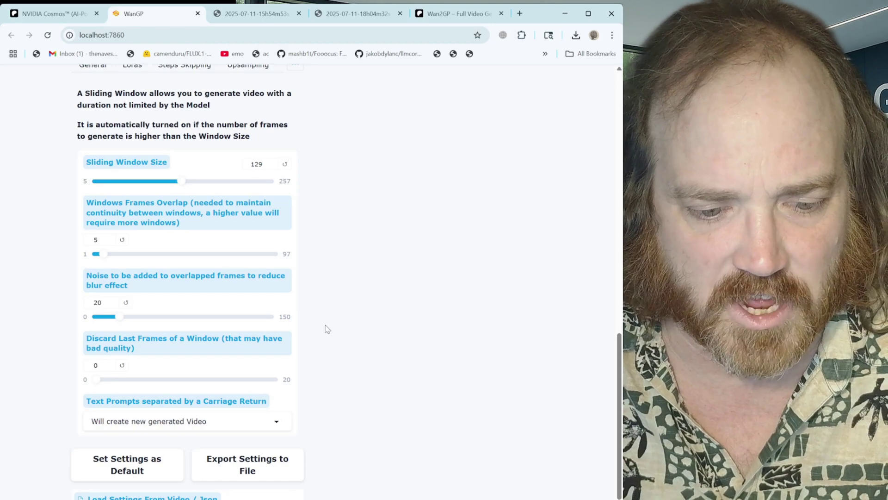
scroll(354, 289, up, 2)
scroll(369, 305, up, 4)
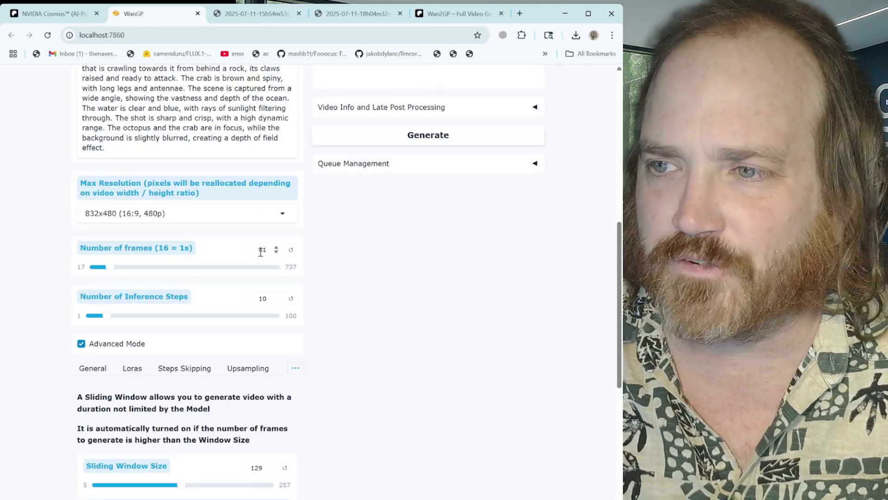
scroll(263, 253, up, 2)
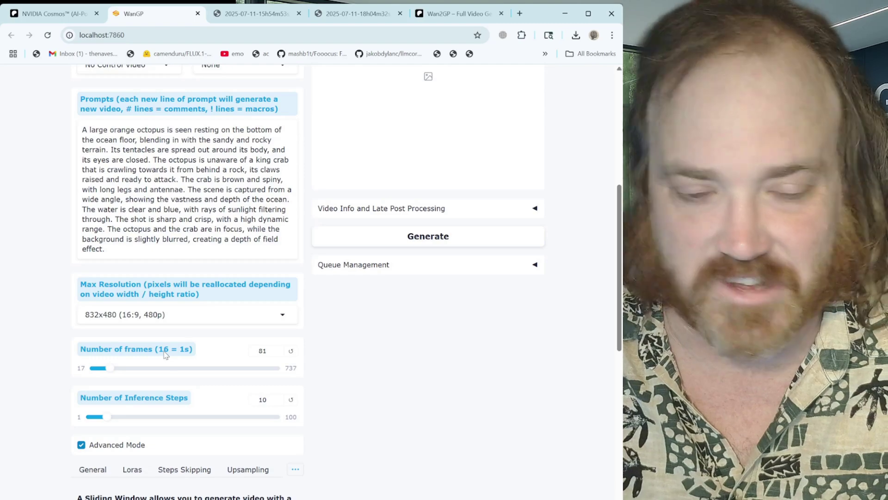
Step: Point out the '16 = 1s' note and drag the frame slider from 81 to 321
drag(163, 352, 168, 355)
click(187, 353)
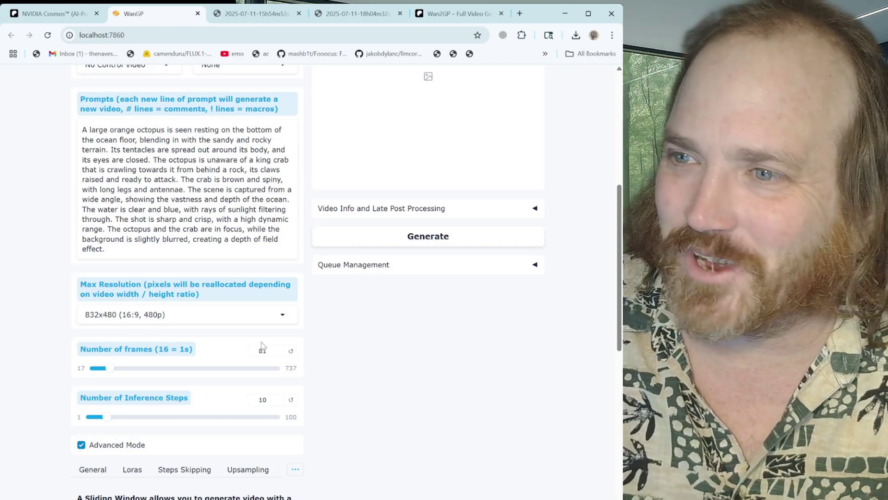
drag(110, 369, 170, 372)
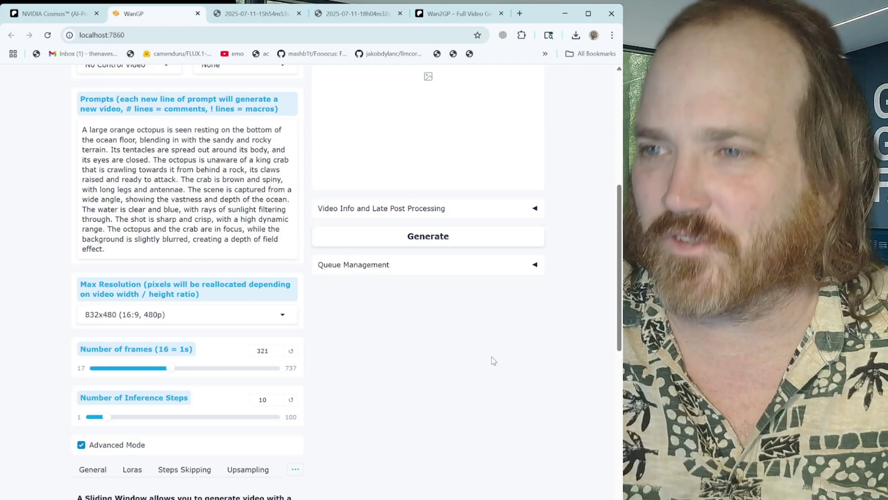
scroll(494, 361, down, 6)
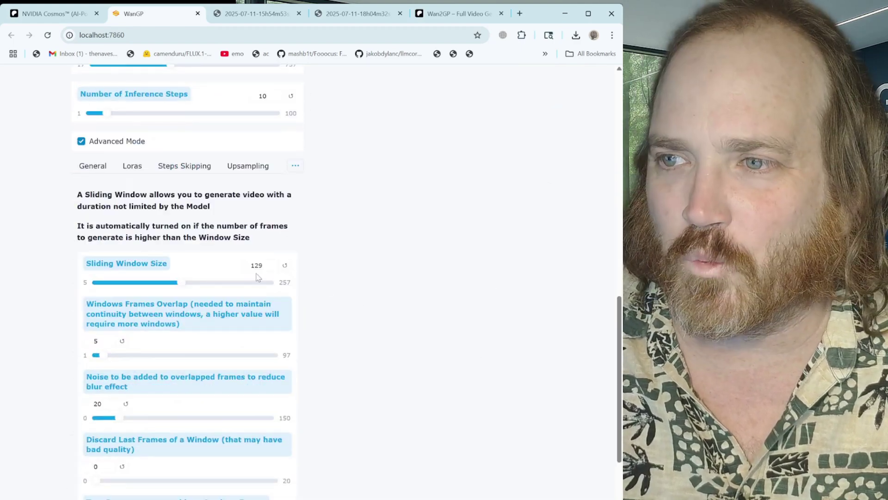
scroll(482, 347, up, 10)
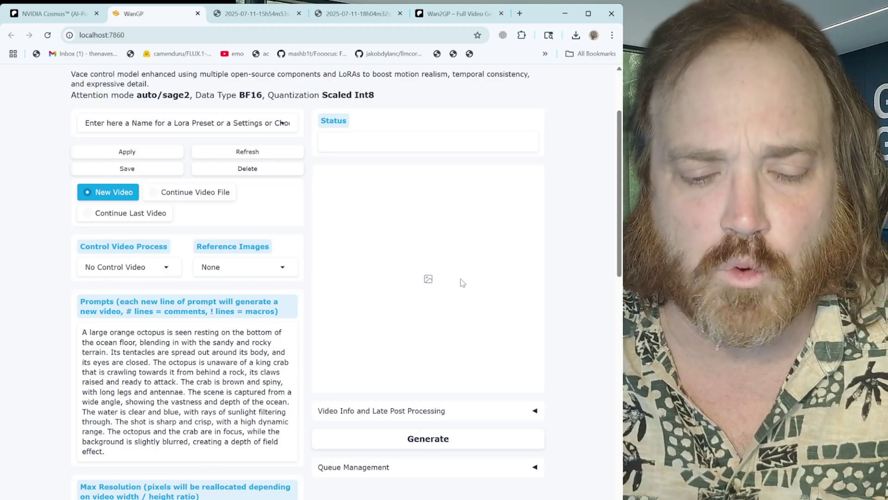
scroll(355, 369, down, 5)
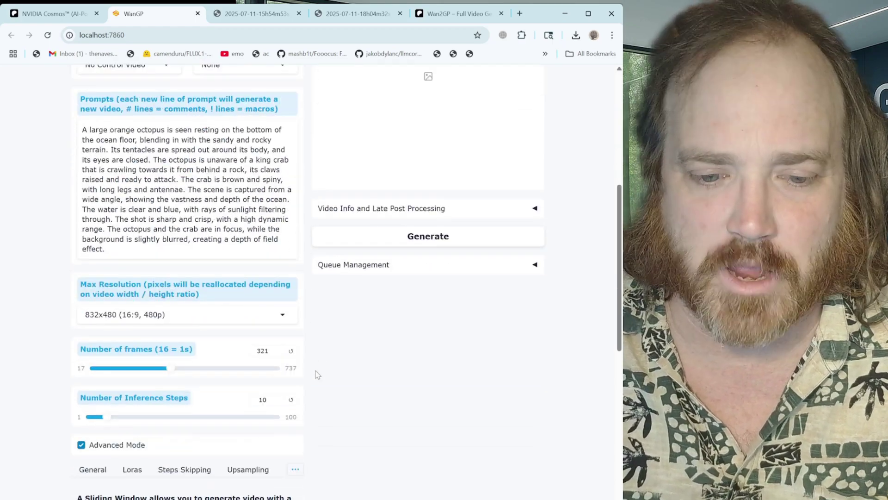
scroll(292, 391, down, 4)
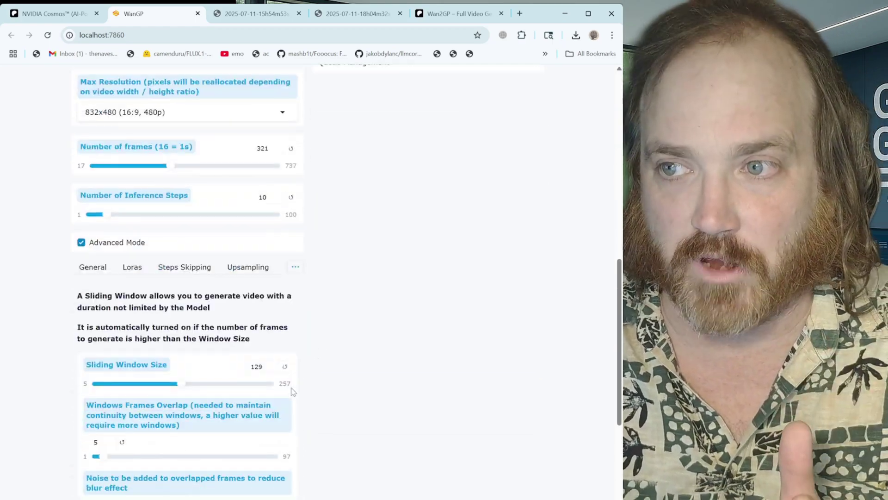
scroll(294, 390, up, 2)
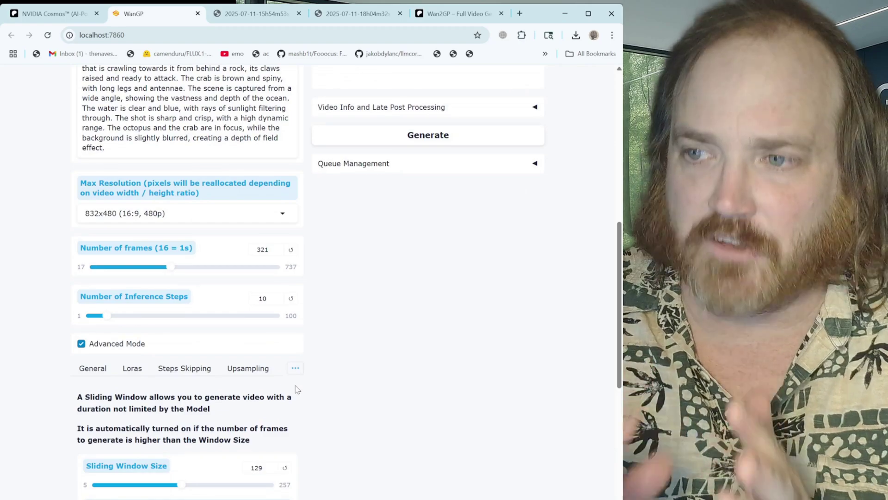
scroll(406, 349, up, 6)
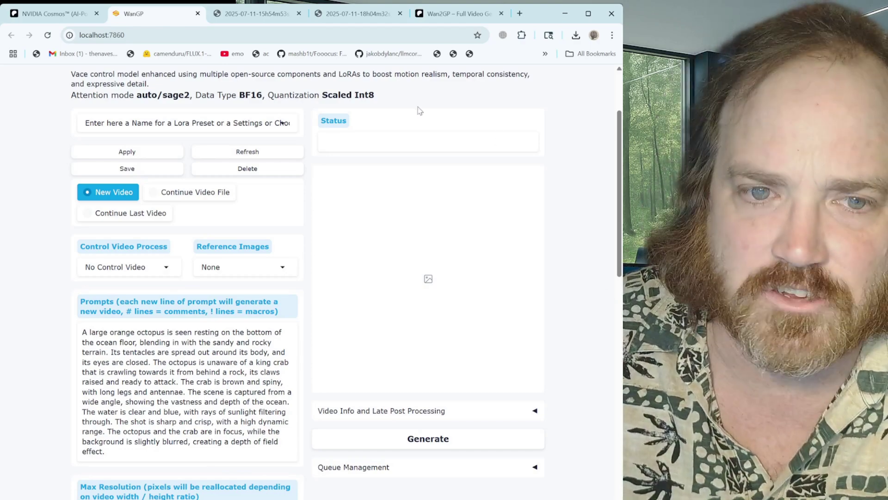
Step: Replay the tunnel and UFO-bridge 20-second example videos, then return to the WanGP tab
click(358, 14)
click(120, 394)
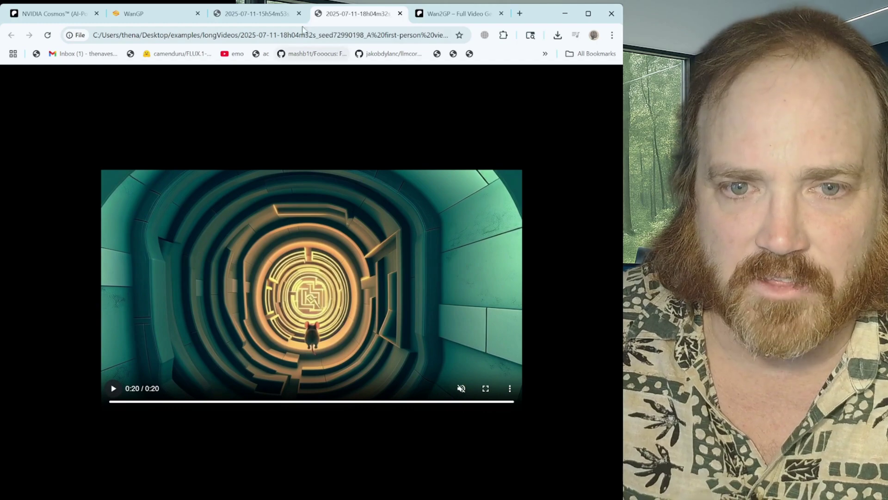
key(ctrl+shift+Tab)
click(114, 390)
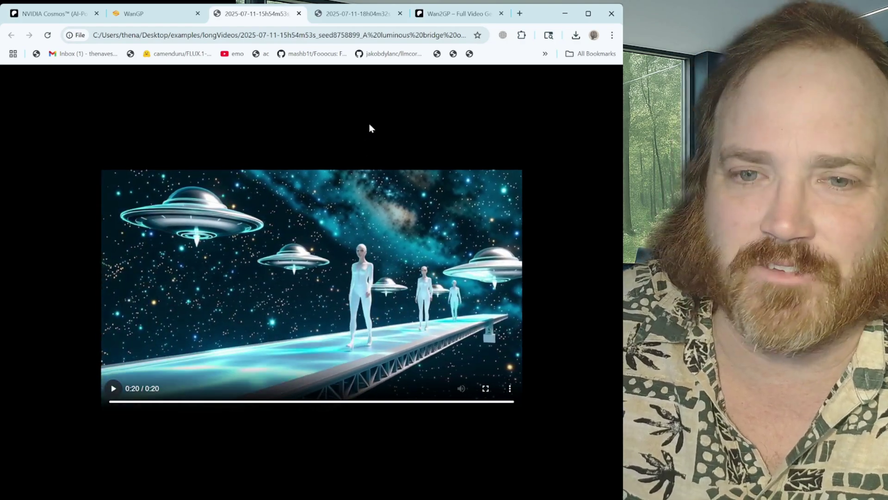
click(449, 14)
key(ctrl+2)
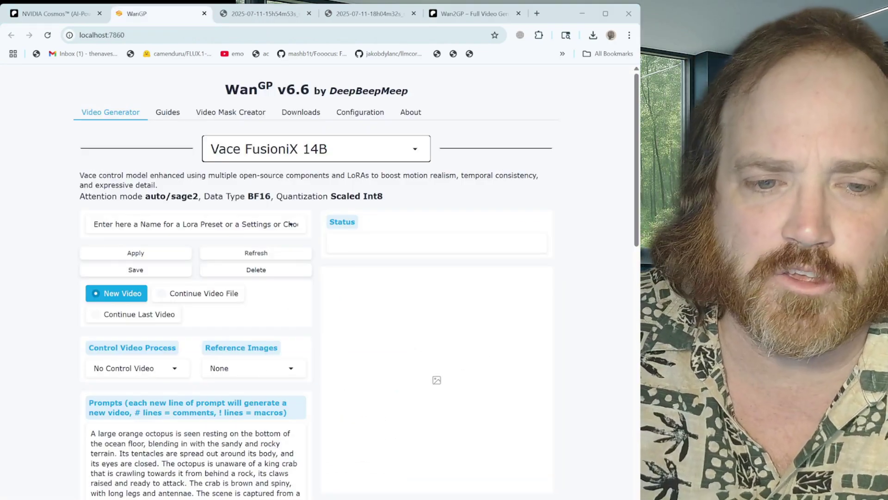
Step: Switch the model to Hunyuan Fast Video 720p 13B and reveal the extra settings tabs
click(386, 152)
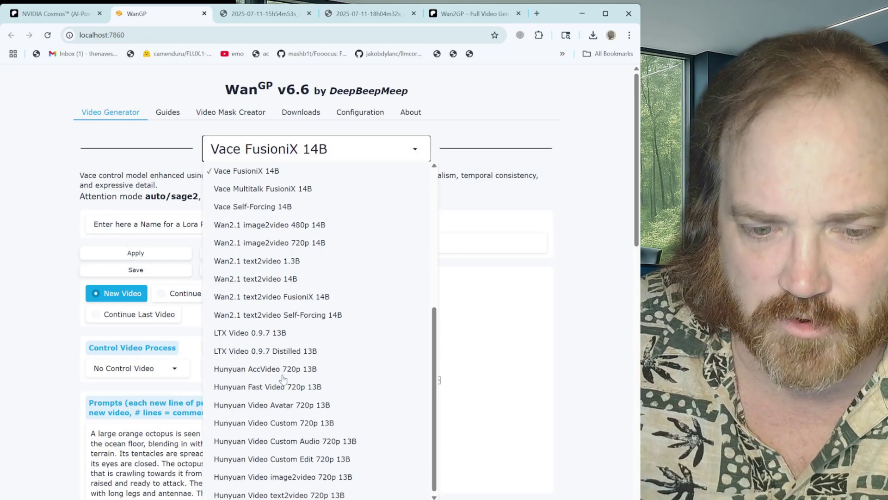
click(278, 388)
scroll(392, 341, down, 6)
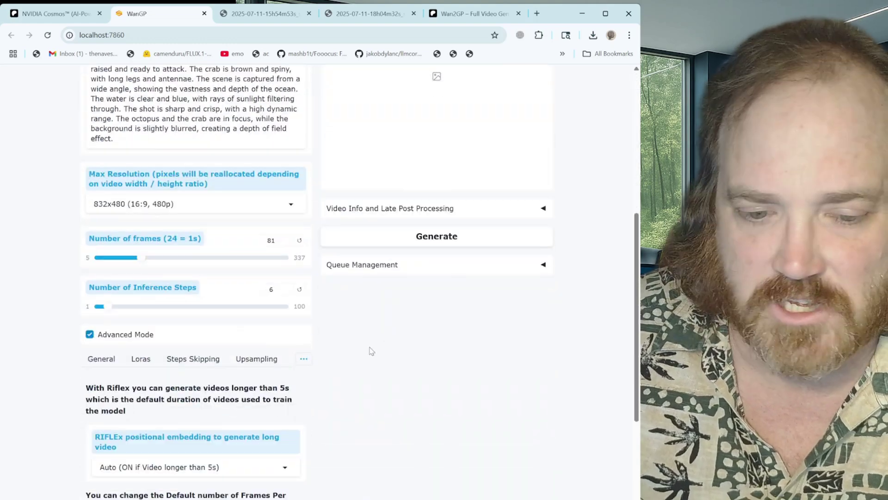
click(303, 359)
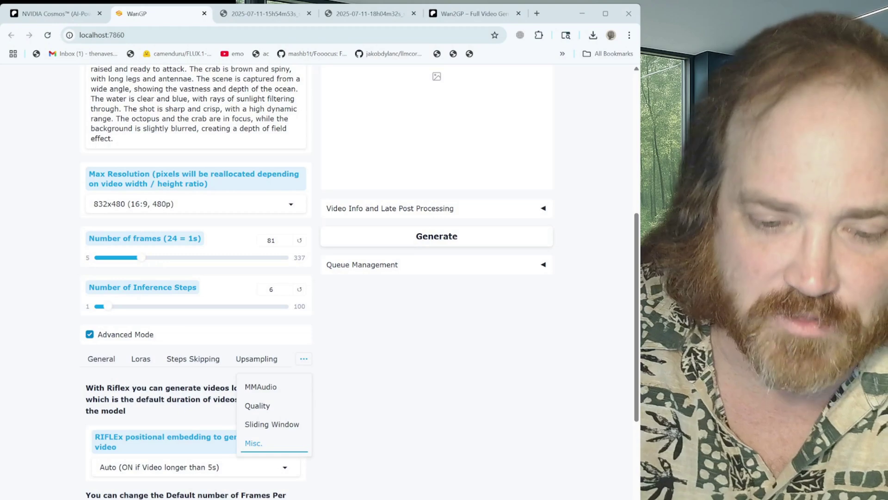
Step: Highlight the RIFLEx note about videos over 5s and raise the frame count from 81 to 281
click(293, 413)
click(303, 359)
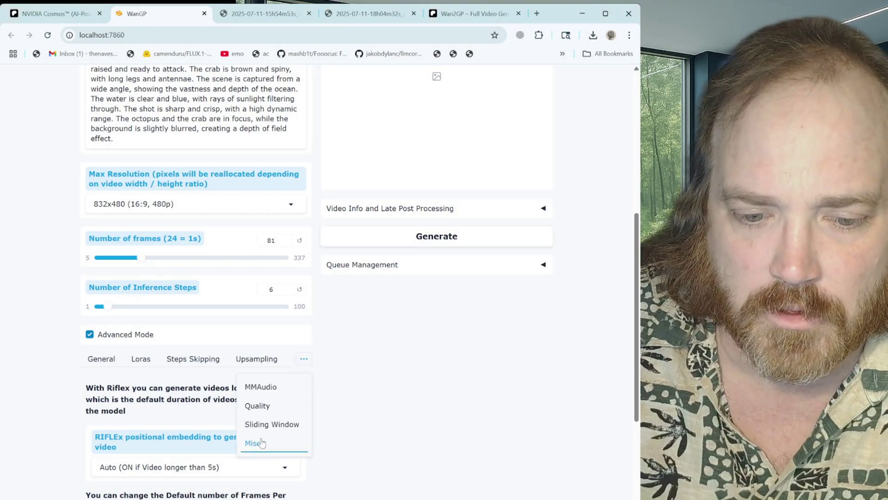
scroll(350, 381, down, 2)
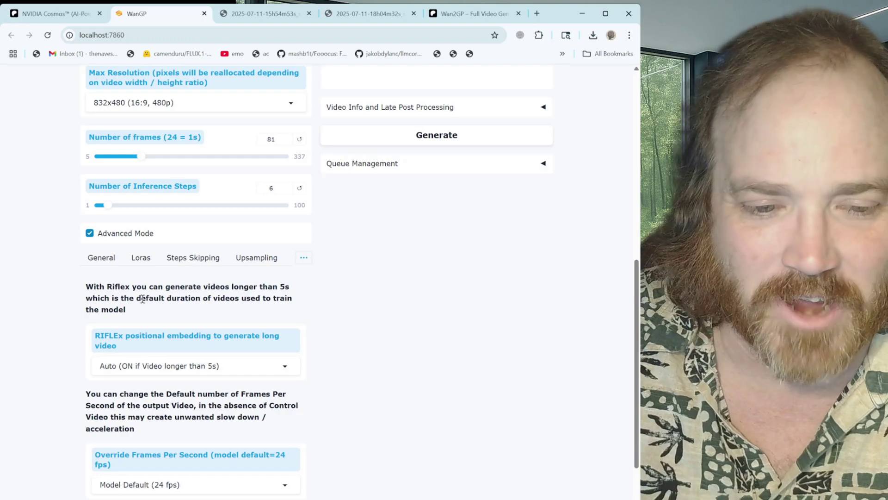
drag(220, 286, 282, 288)
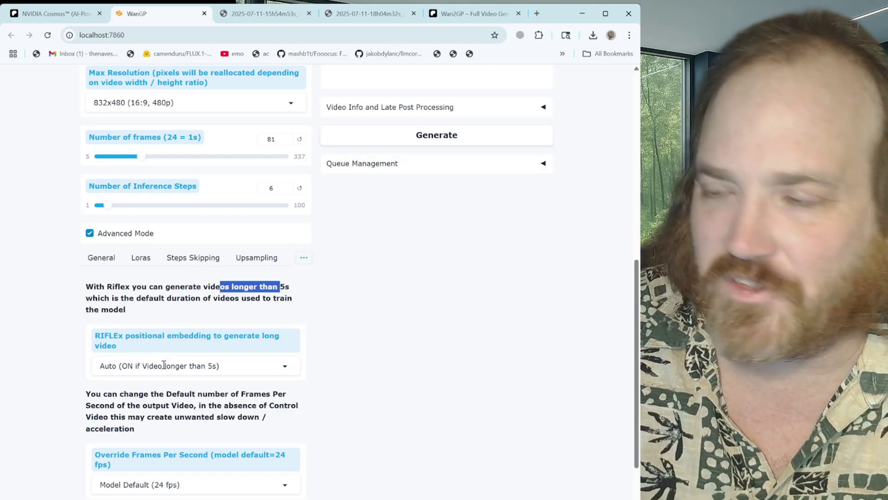
scroll(297, 374, up, 2)
drag(141, 257, 255, 269)
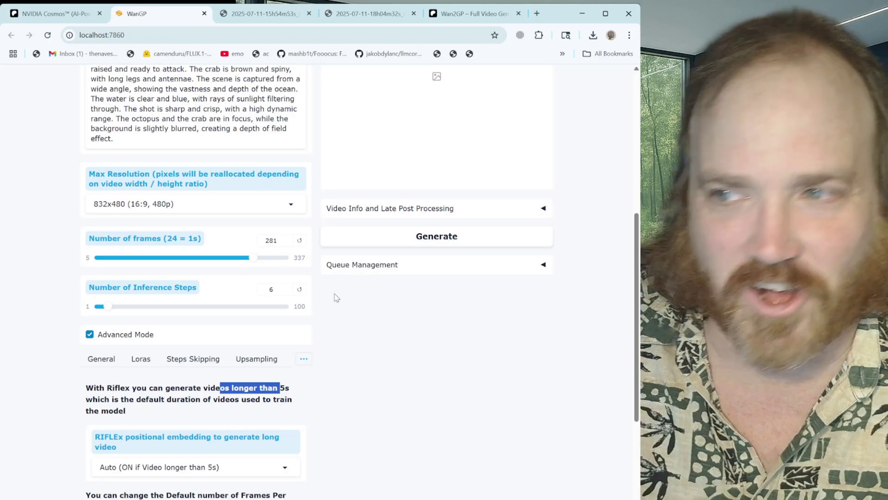
scroll(336, 298, up, 6)
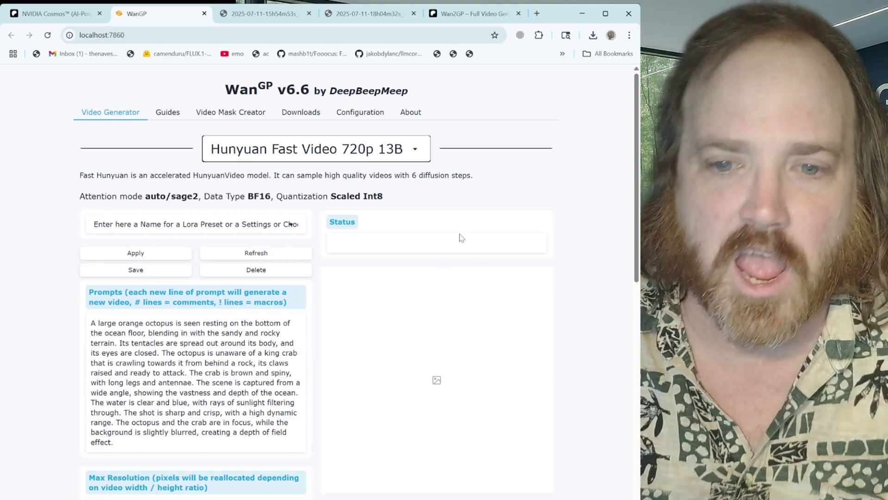
Step: Open the model list but keep Hunyuan Fast Video 720p 13B, reviewing its settings
click(379, 144)
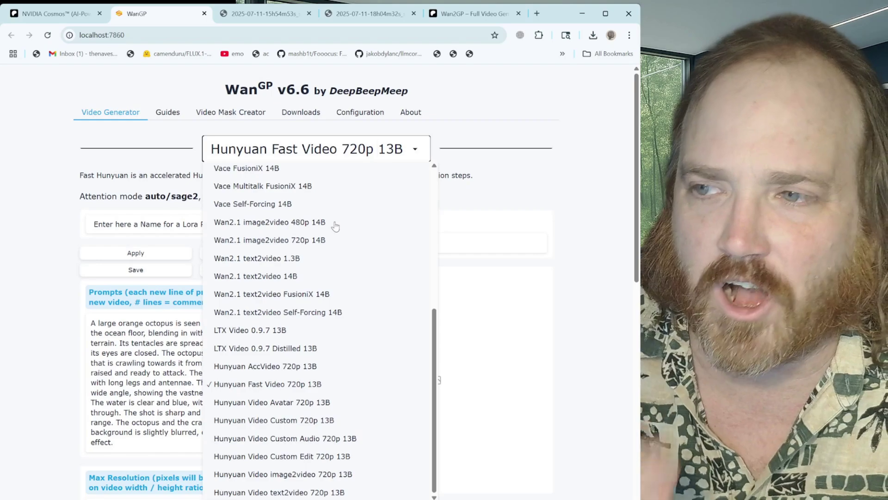
click(532, 111)
scroll(437, 342, down, 8)
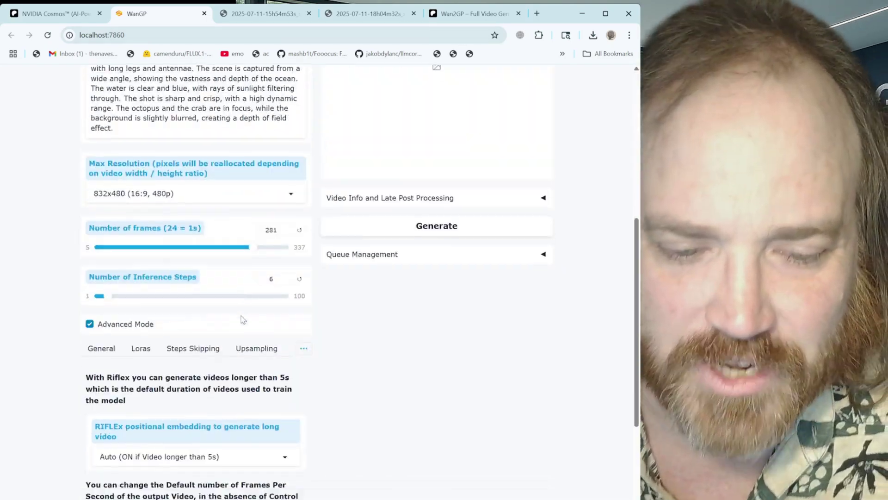
scroll(241, 318, down, 3)
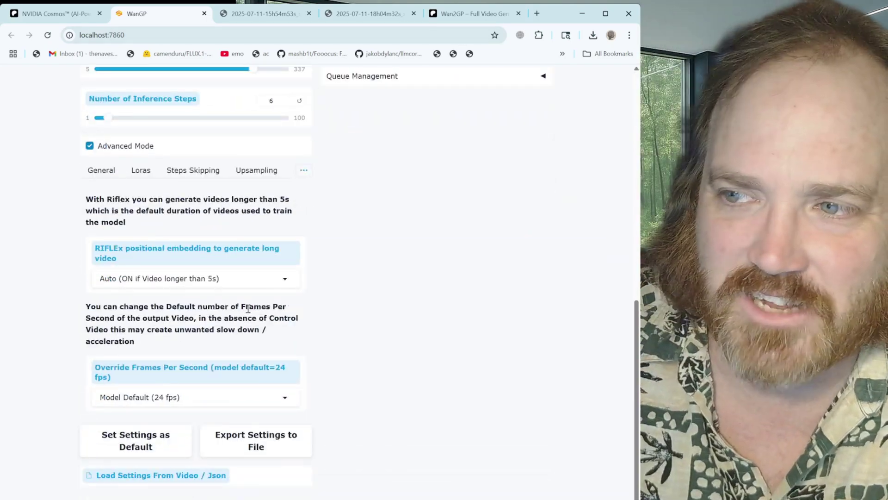
scroll(249, 308, up, 12)
Step: Switch to Vace FusioniX 14B and check its 321 frames, 16 fps, 10 steps
click(322, 149)
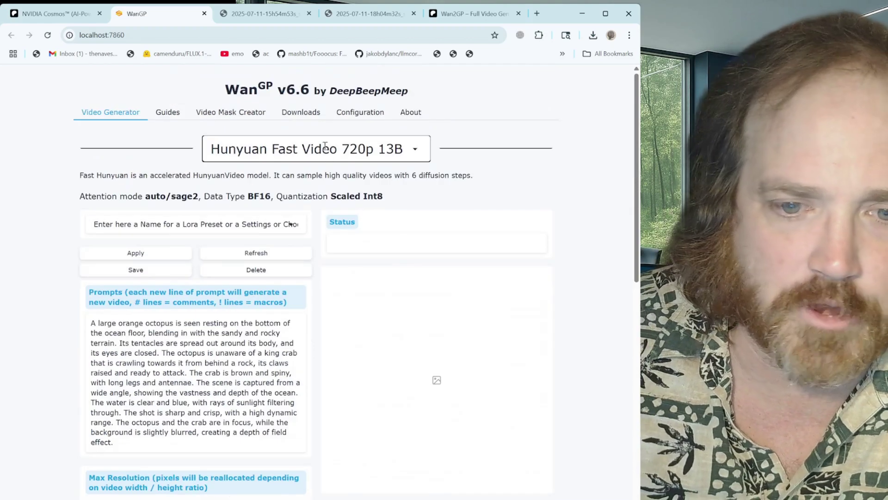
click(276, 171)
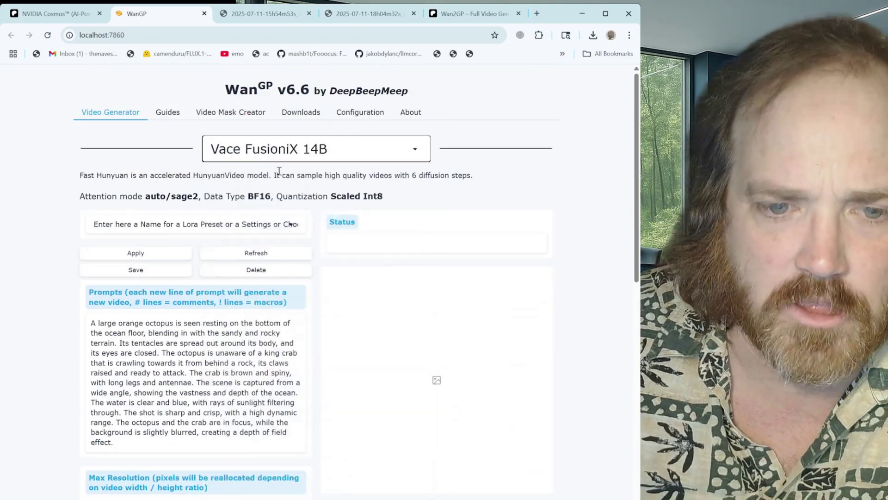
scroll(314, 320, down, 5)
scroll(162, 283, down, 2)
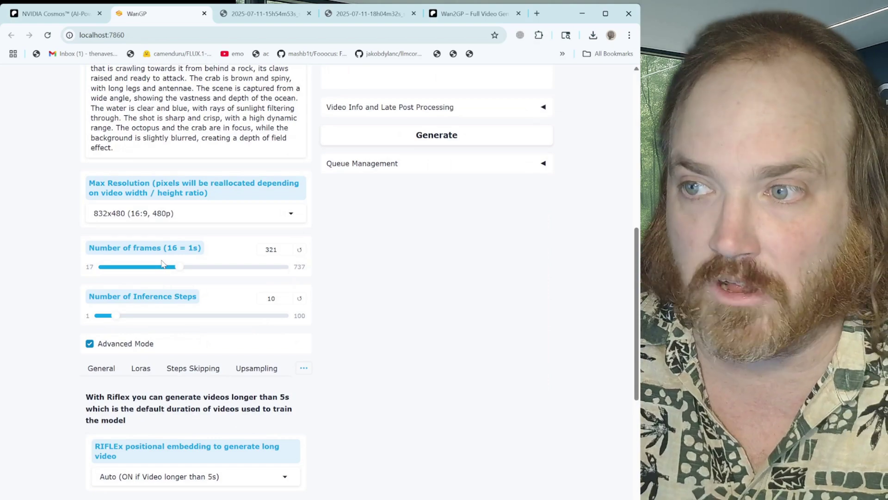
Step: Switch the model to LTX Video 0.9.7 13B and view its extra settings tabs
scroll(264, 146, up, 8)
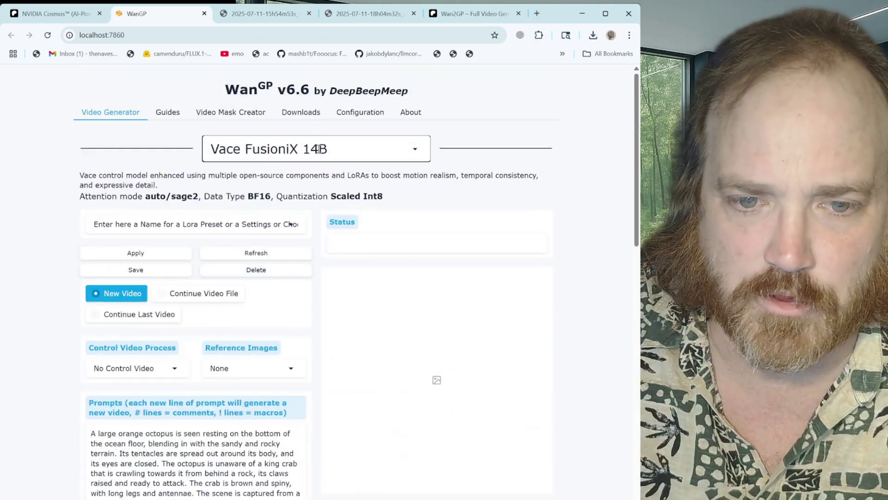
click(319, 149)
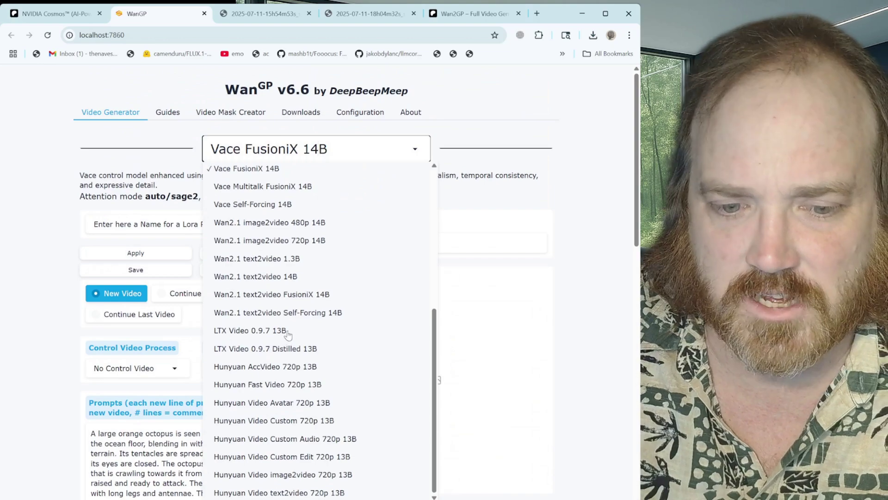
click(291, 331)
scroll(293, 341, down, 8)
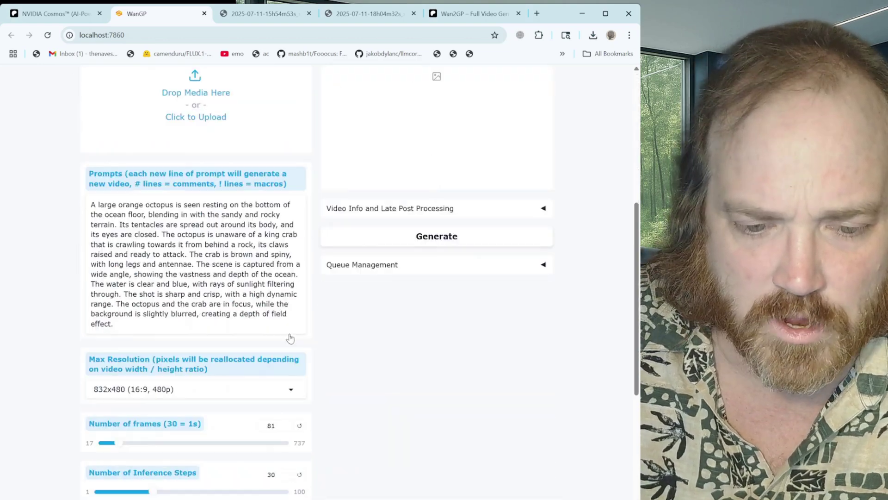
scroll(294, 344, down, 3)
click(303, 278)
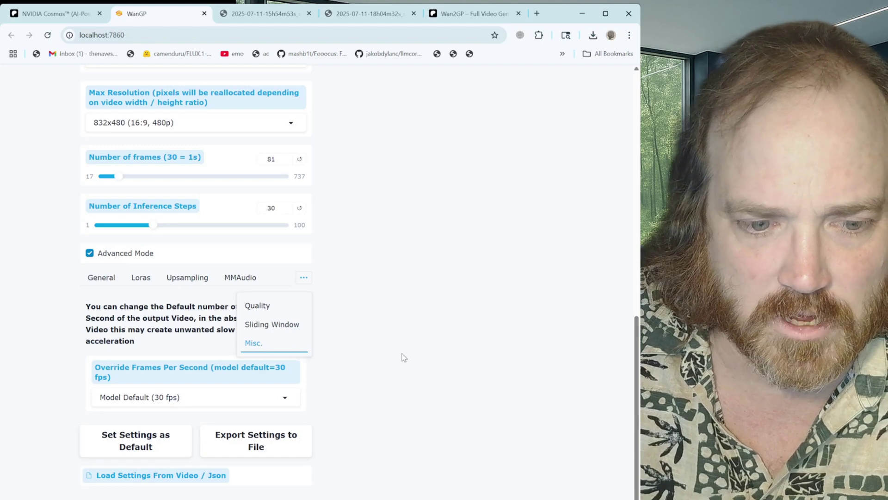
scroll(403, 357, up, 6)
scroll(290, 127, up, 5)
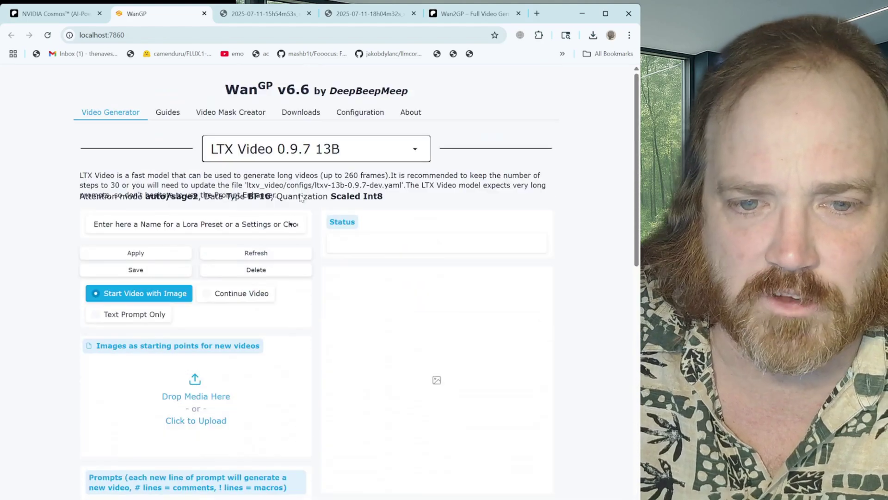
Step: Switch to Hunyuan Video Custom 720p 13B and check its extra settings tabs
click(311, 153)
click(279, 421)
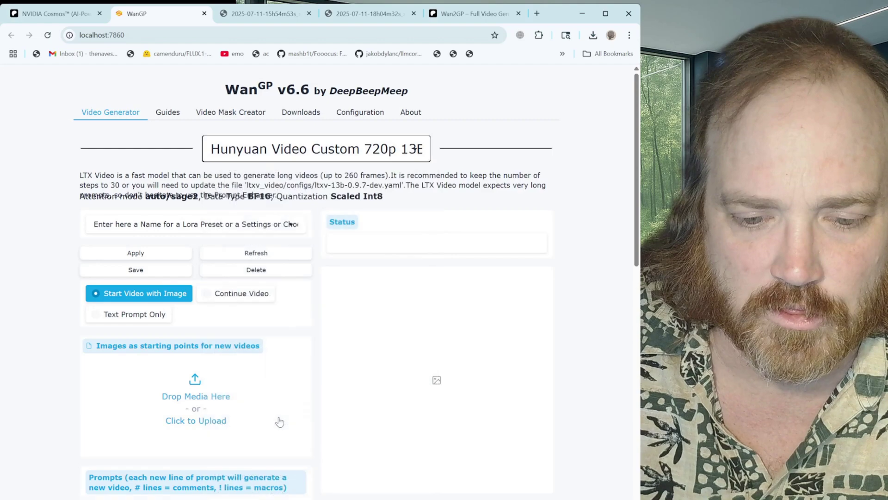
scroll(279, 421, down, 10)
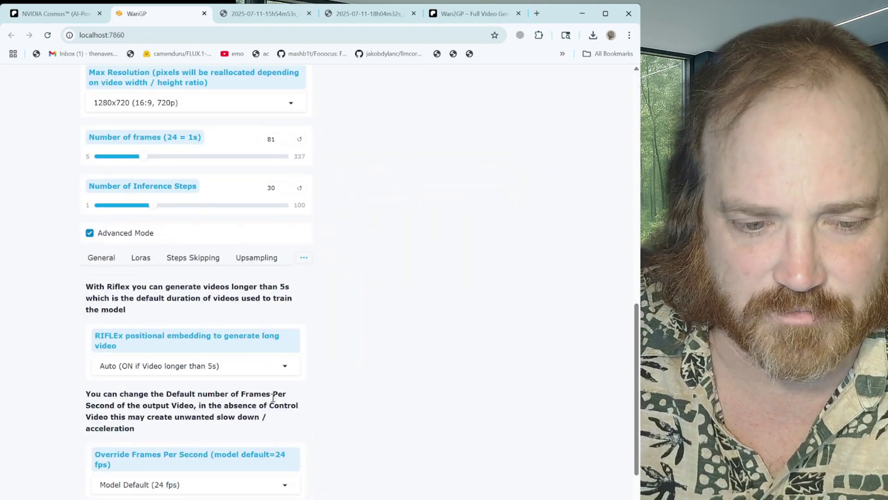
click(304, 258)
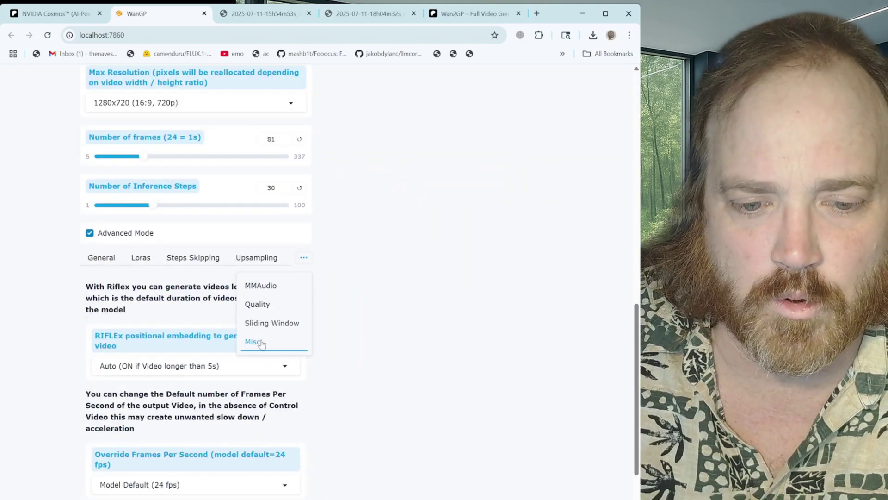
click(440, 372)
scroll(441, 372, down, 2)
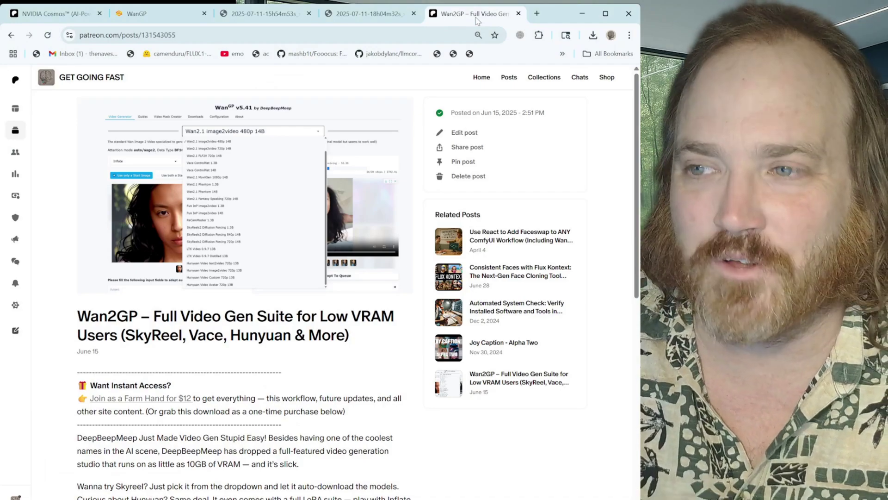
Step: Scroll the Wan2GP Patreon post down to the Highlights list and Download here link
scroll(288, 302, down, 4)
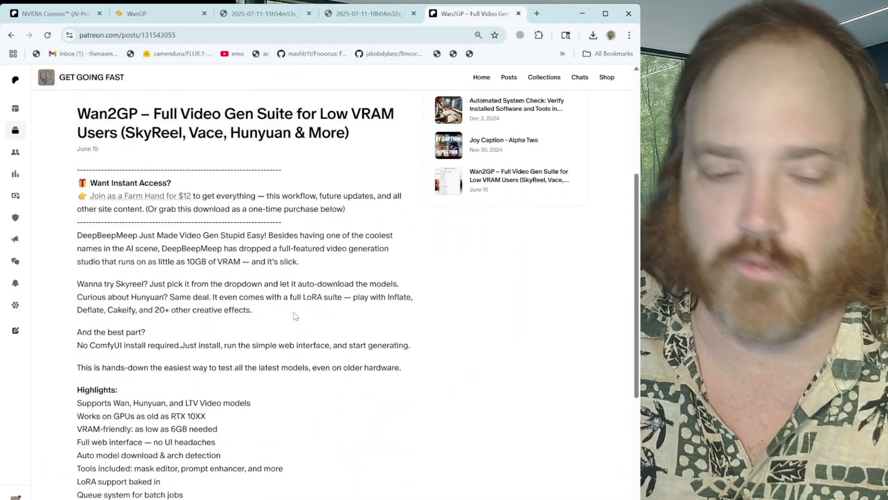
scroll(294, 312, down, 4)
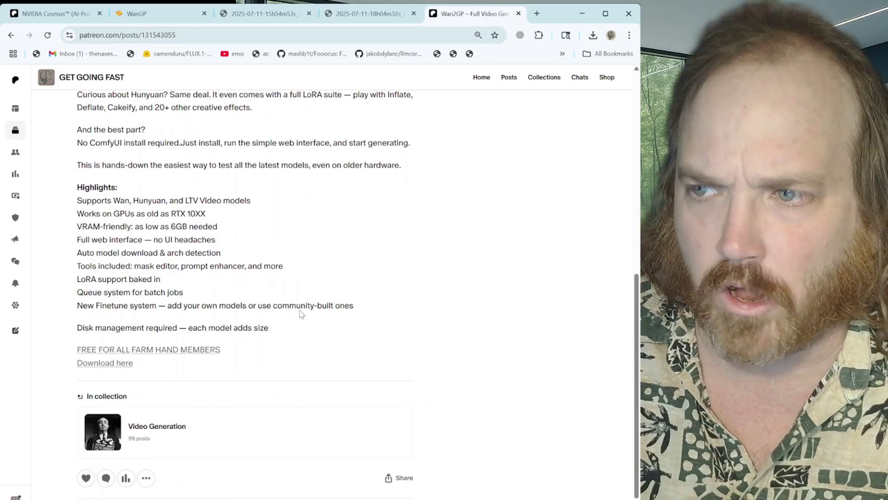